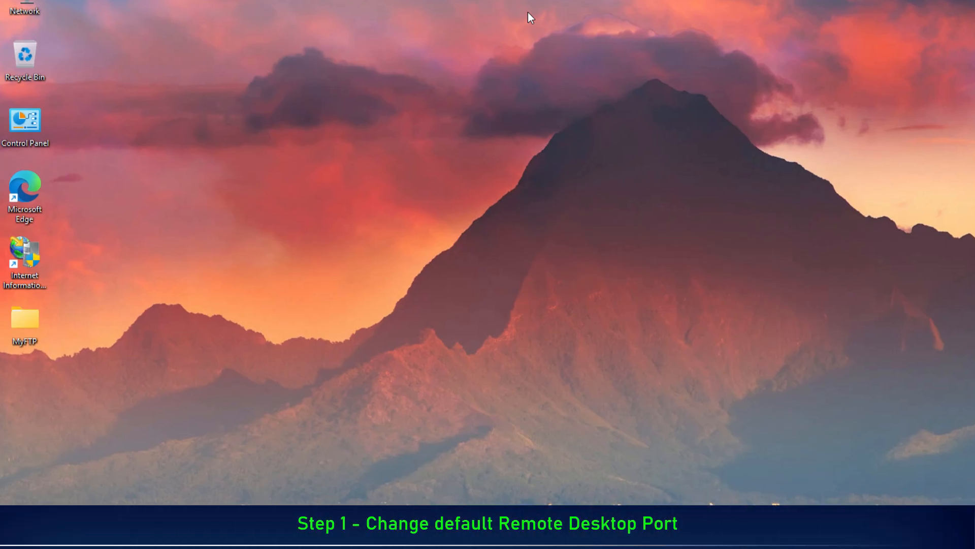
- Find Registry Editor through the system search and launch it as administrator, approving the permission request
key(super)
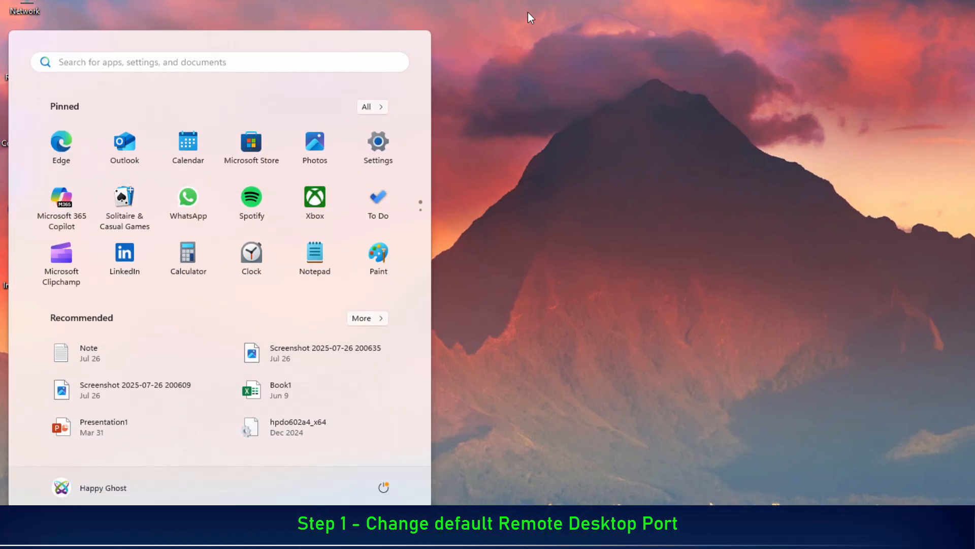
text(registr)
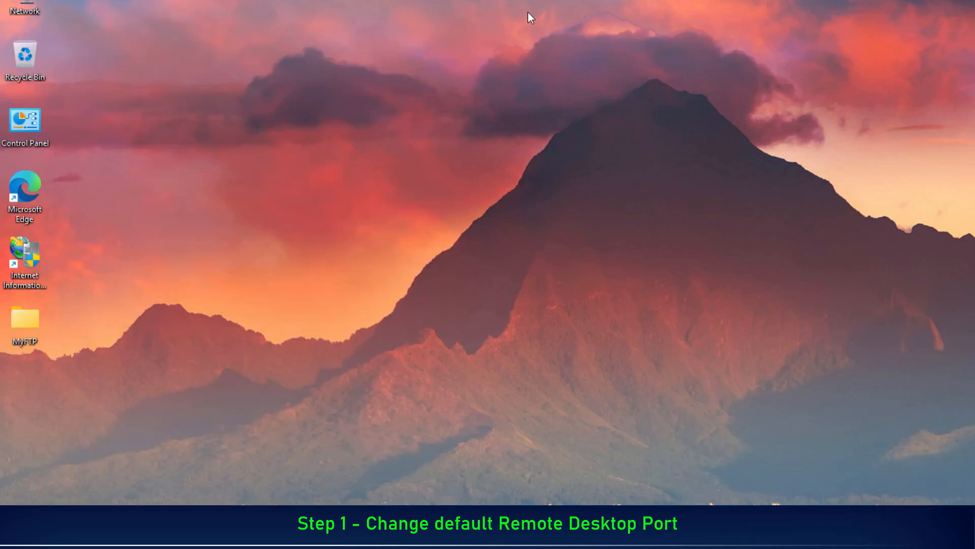
text(y)
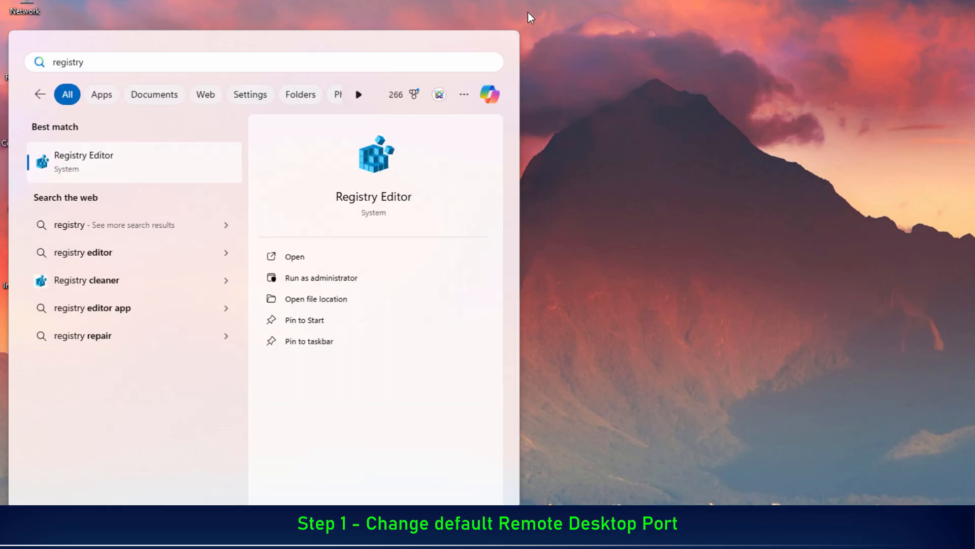
click(367, 278)
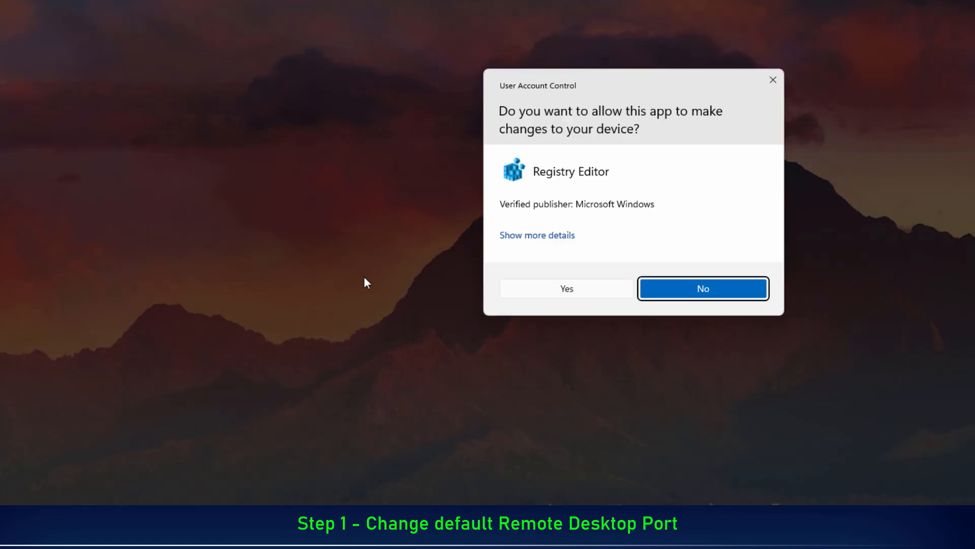
click(575, 295)
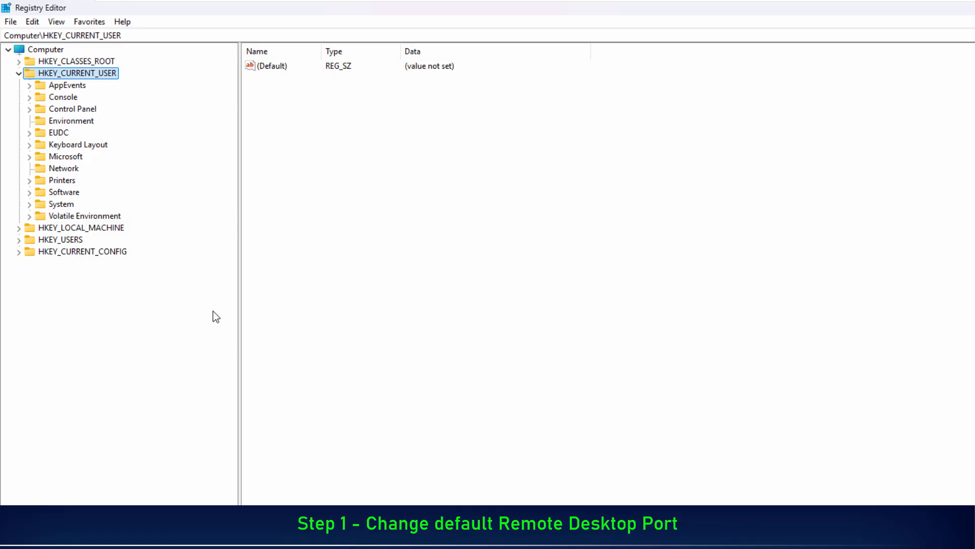
- Go to the registry key HKEY_LOCAL_MACHINE\SYSTEM\CurrentControlSet\Control\Terminal Server\WinStations\RDP-Tcp
click(19, 73)
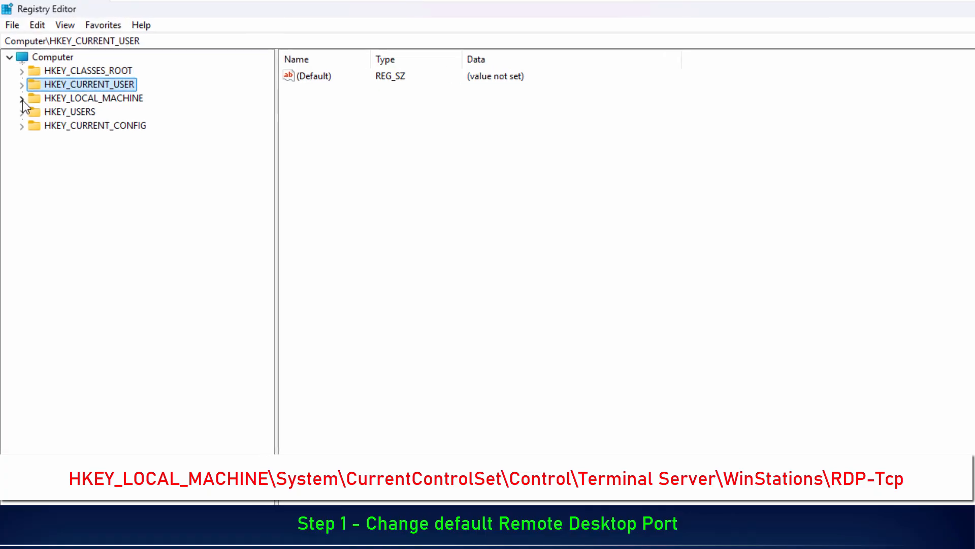
click(22, 99)
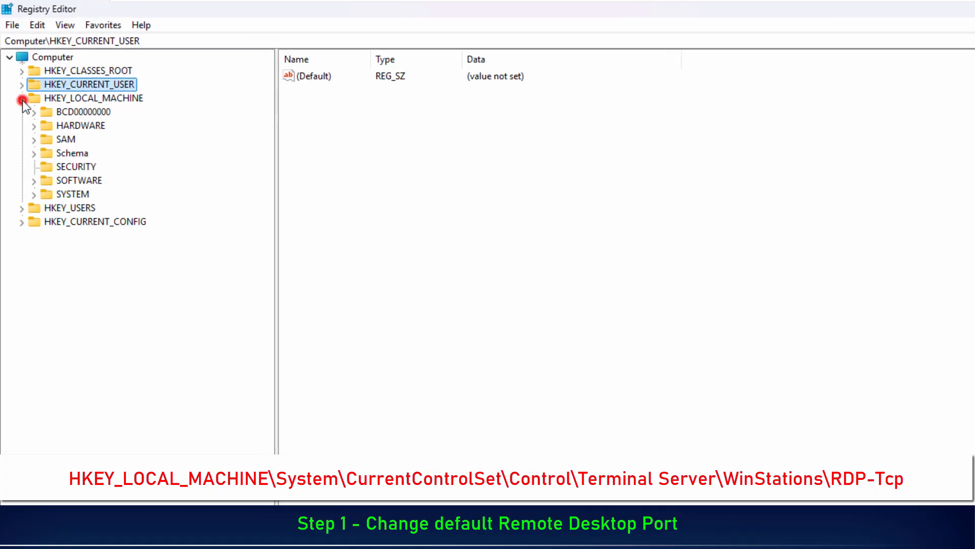
click(35, 195)
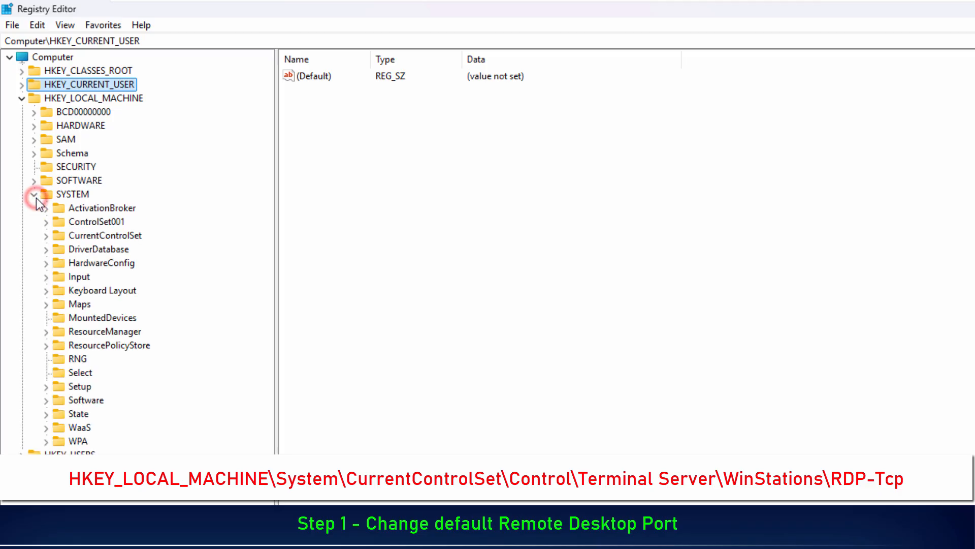
click(46, 235)
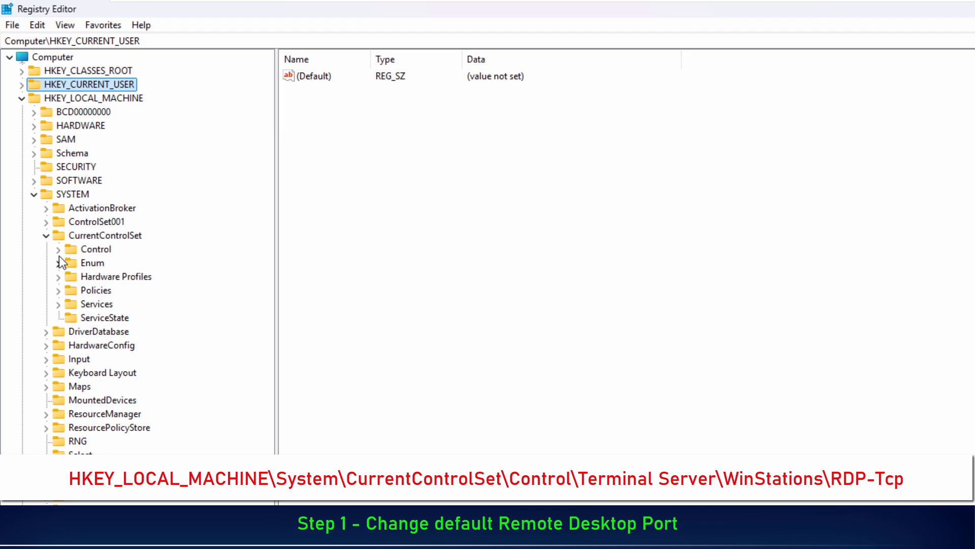
click(59, 249)
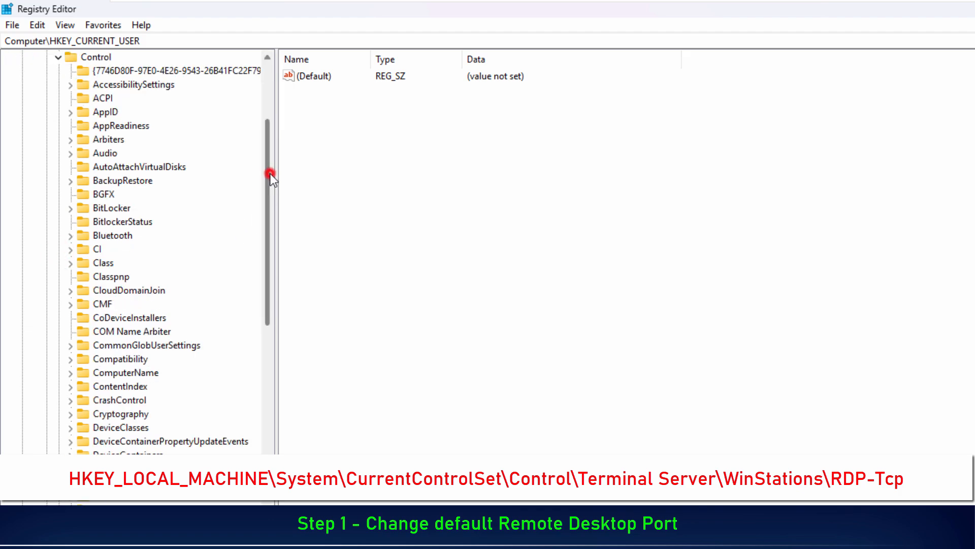
drag(270, 174, 254, 548)
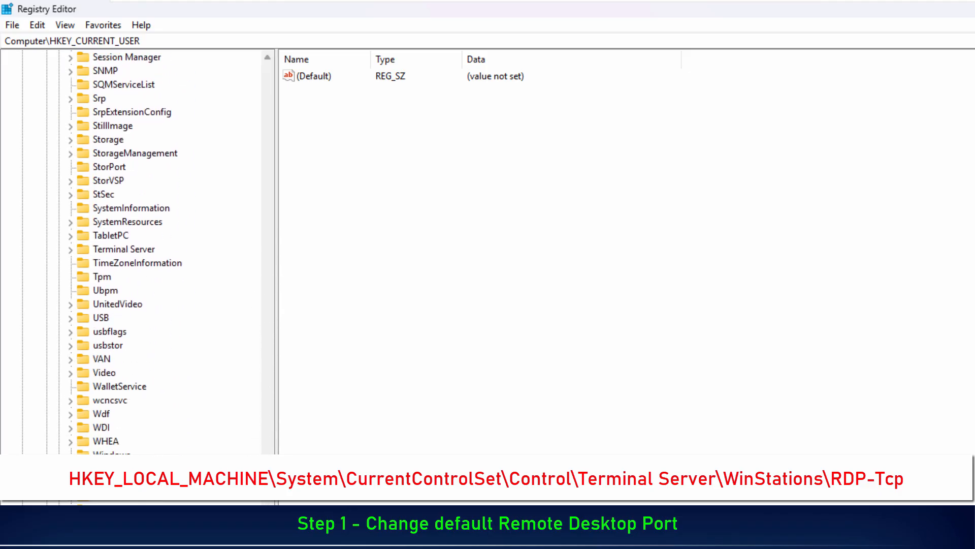
click(71, 251)
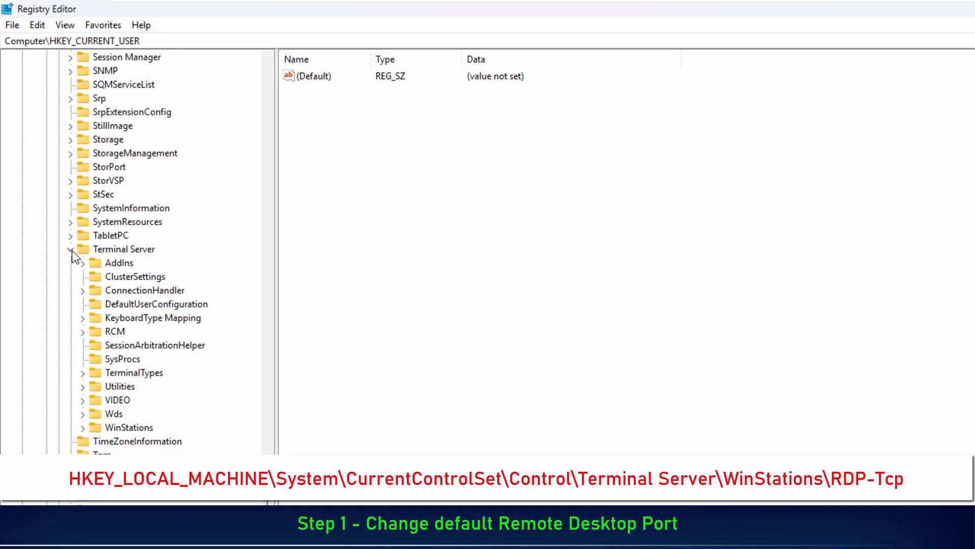
click(83, 427)
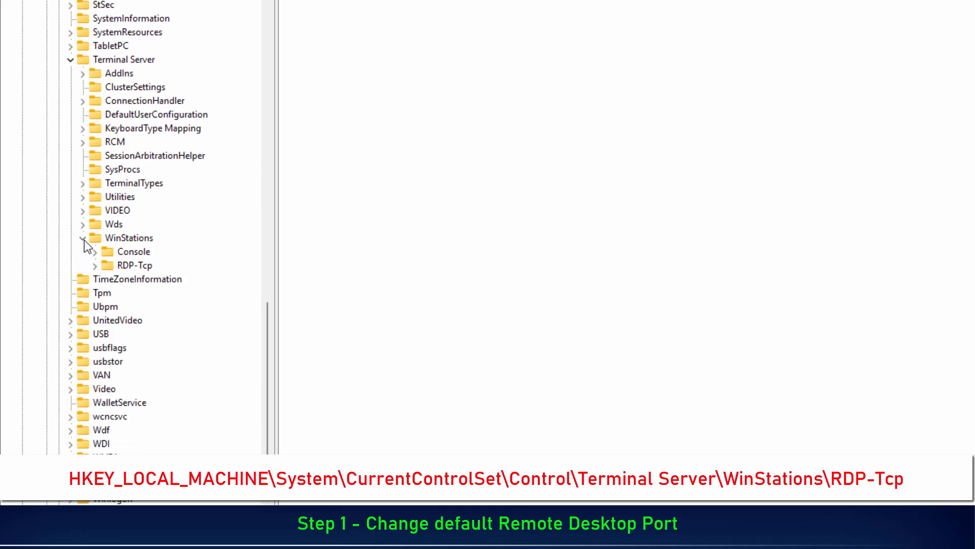
click(135, 259)
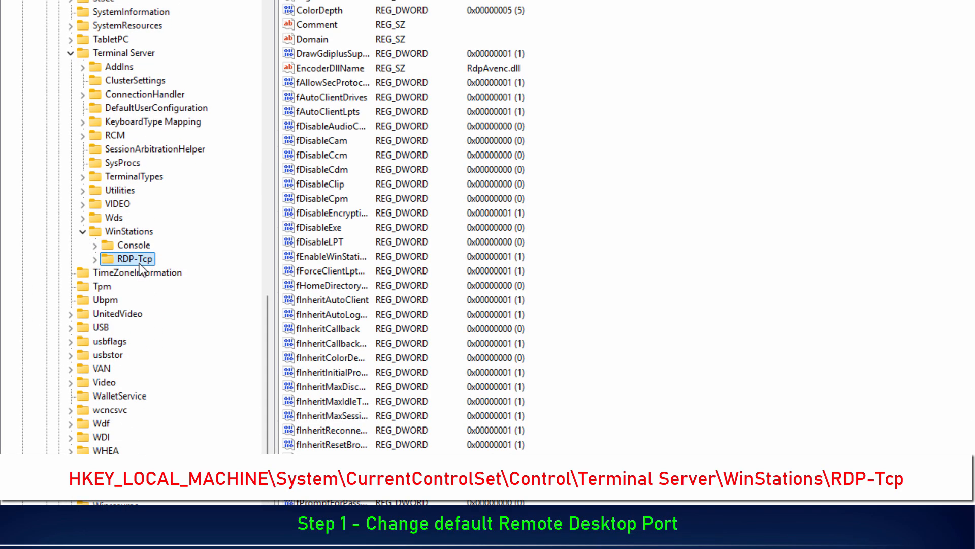
- Set the RDP-Tcp key's PortNumber value to decimal 2025 and close Registry Editor
scroll(355, 280, down, 1)
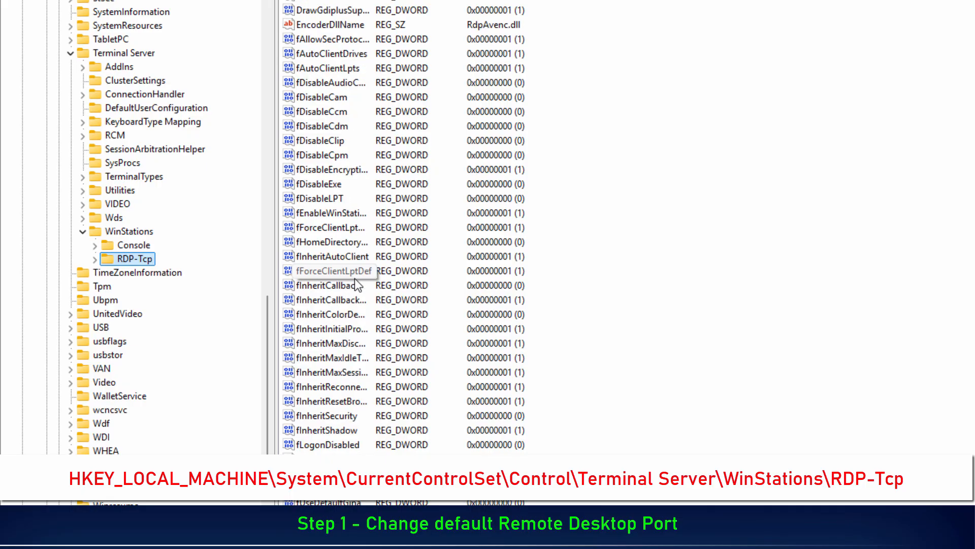
scroll(356, 284, down, 11)
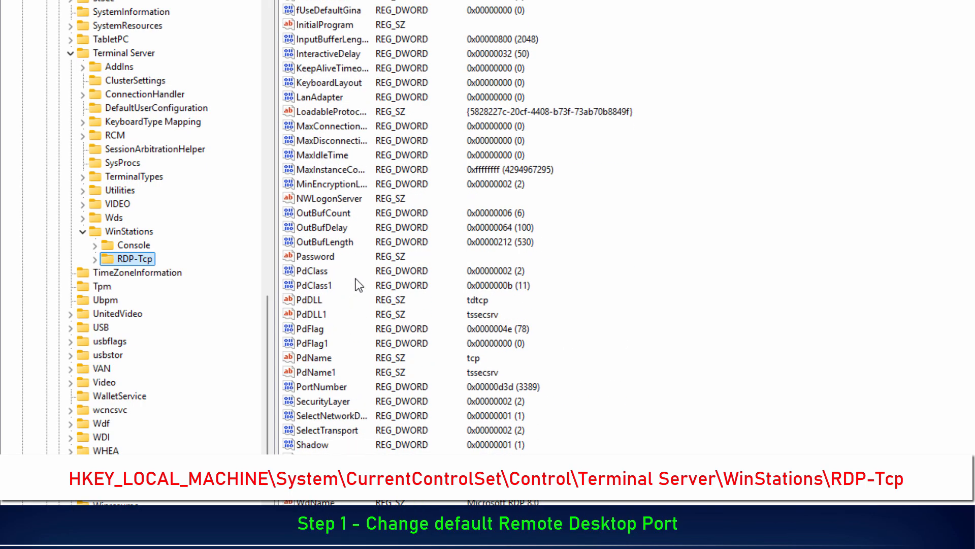
click(301, 387)
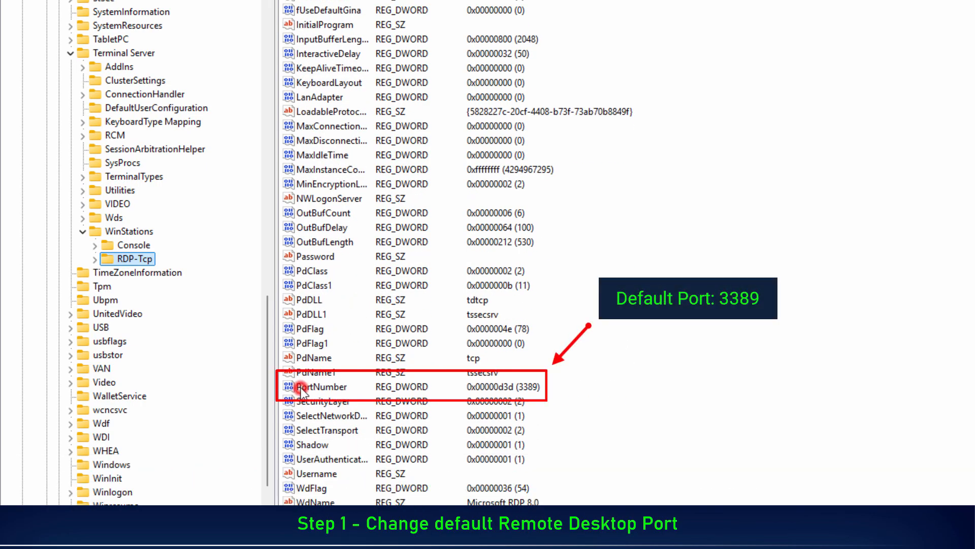
double_click(343, 386)
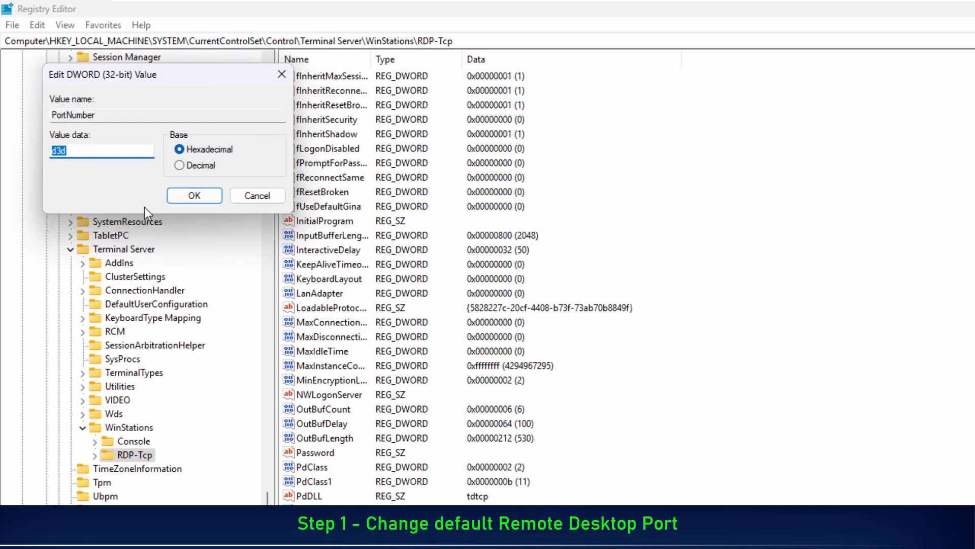
click(179, 169)
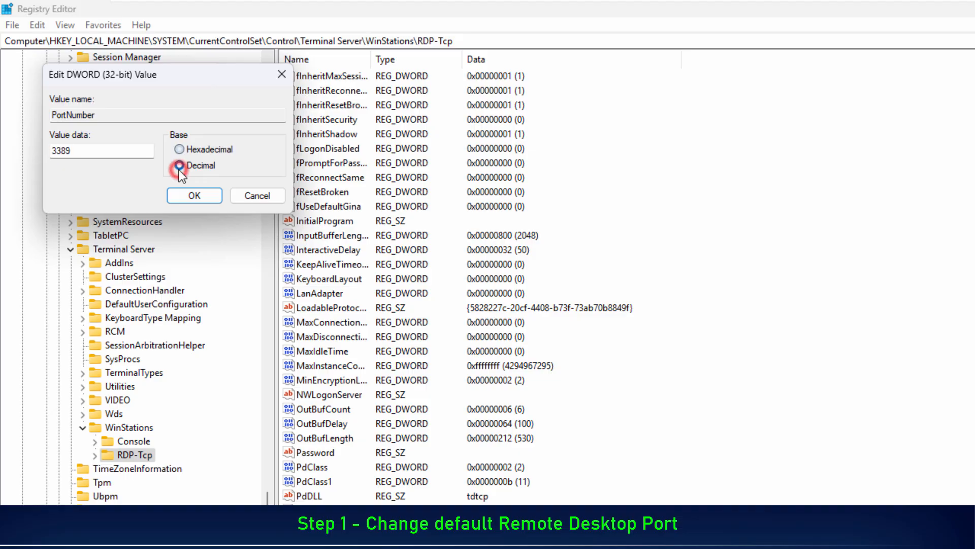
double_click(99, 154)
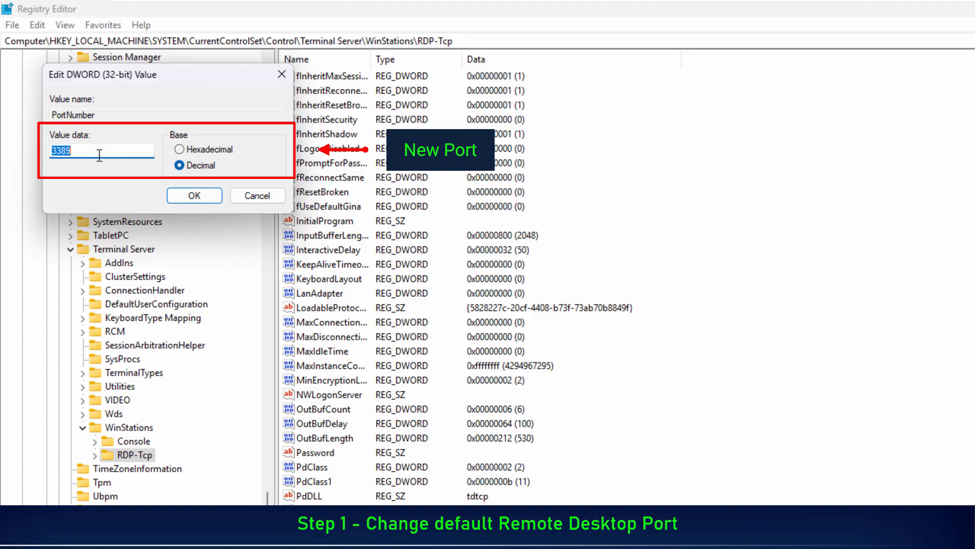
text(2025)
click(182, 200)
click(183, 199)
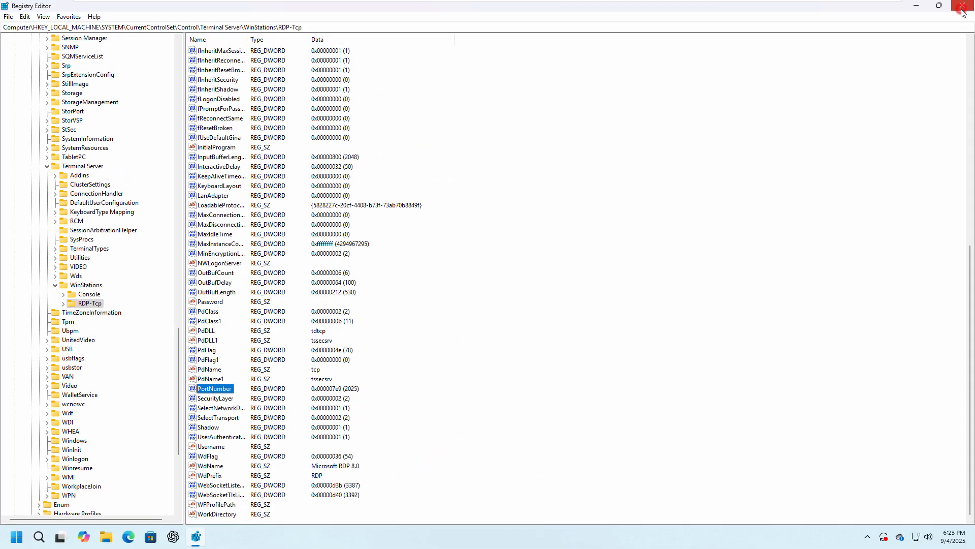
click(962, 8)
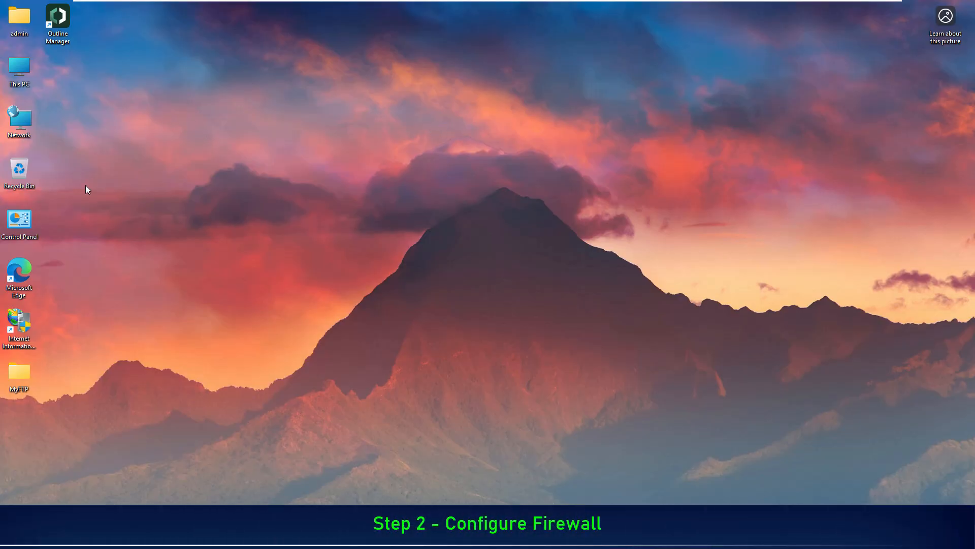
- Open Windows Defender Firewall from Control Panel and bring up its advanced settings
right_click(33, 216)
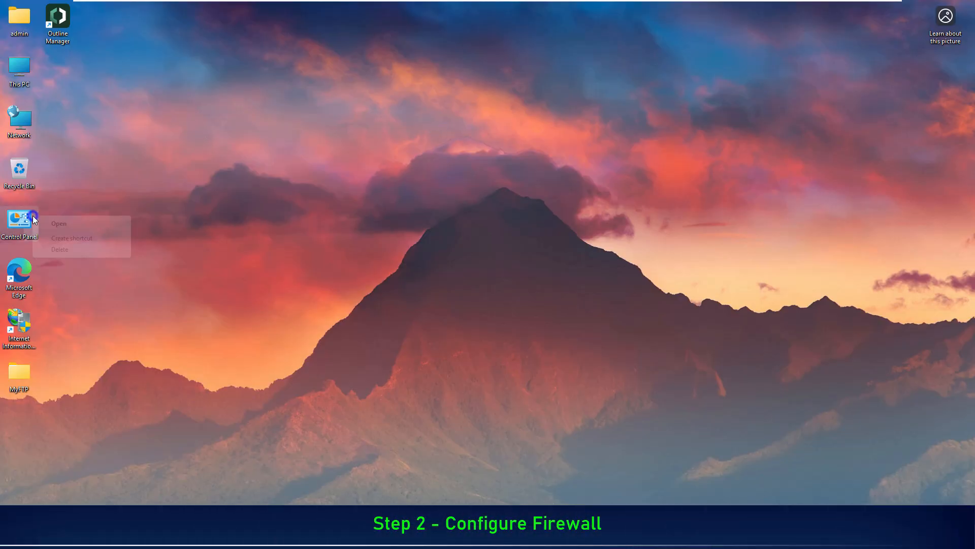
click(60, 224)
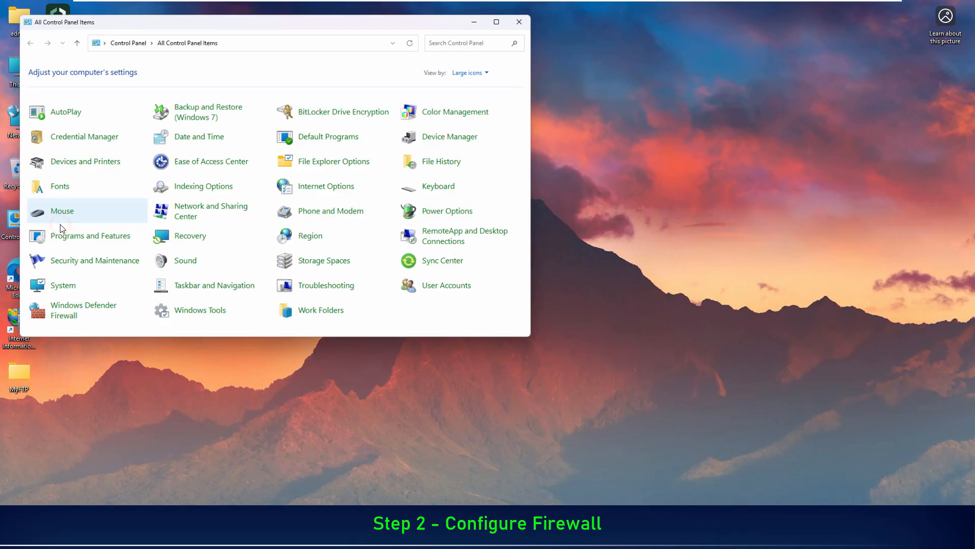
click(503, 18)
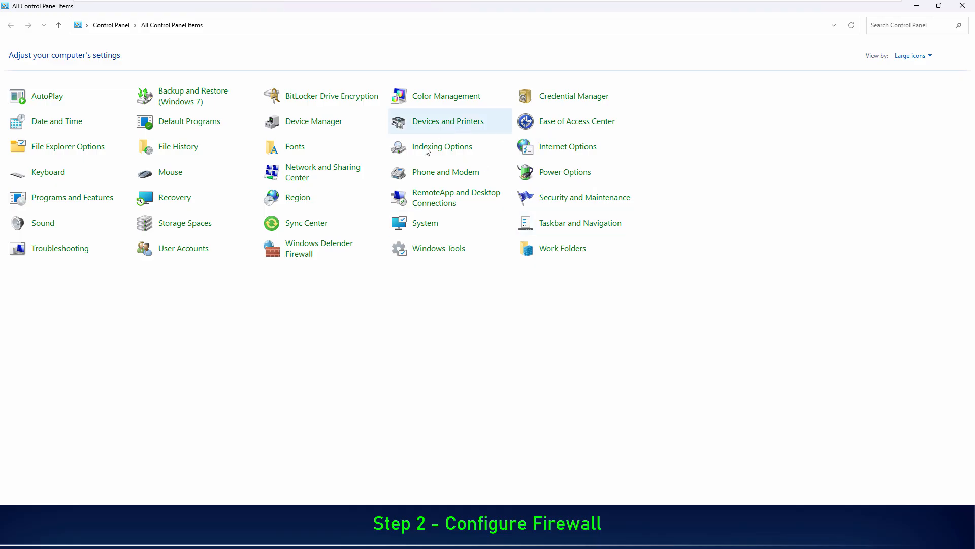
click(340, 248)
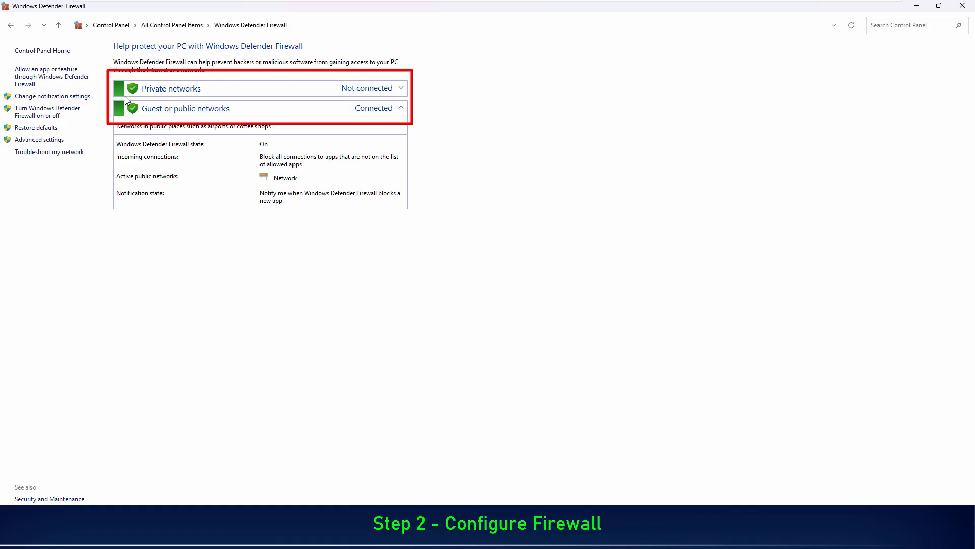
click(62, 143)
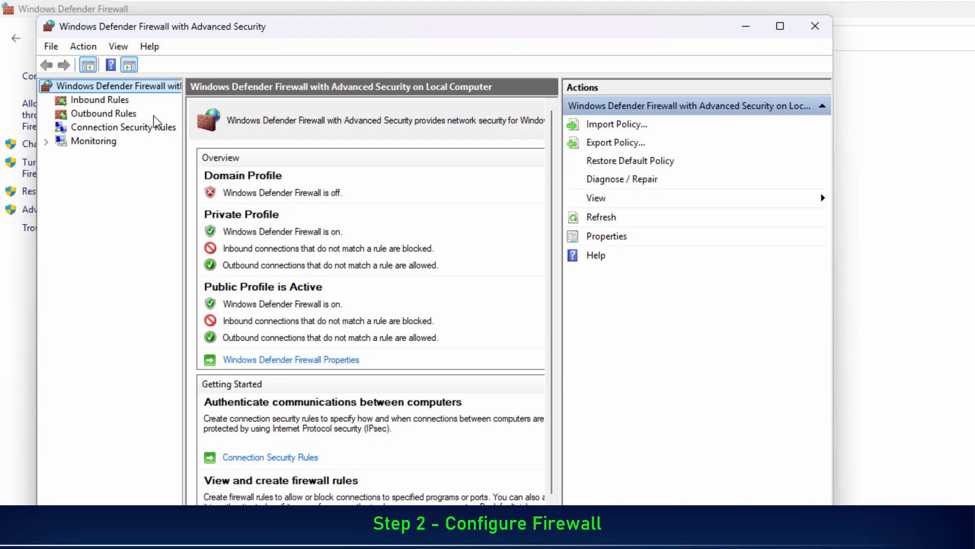
- Start a new inbound firewall rule and choose Port as the rule type
click(111, 100)
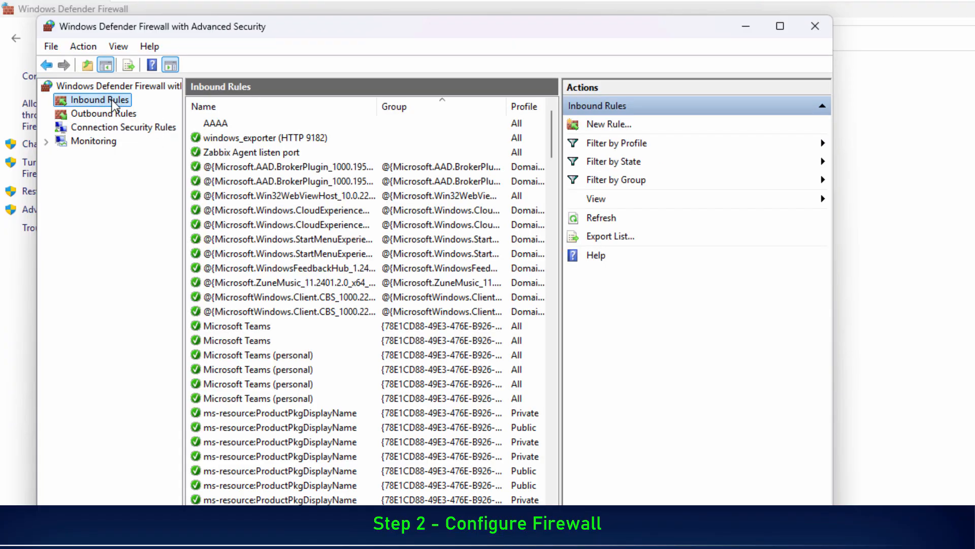
right_click(113, 101)
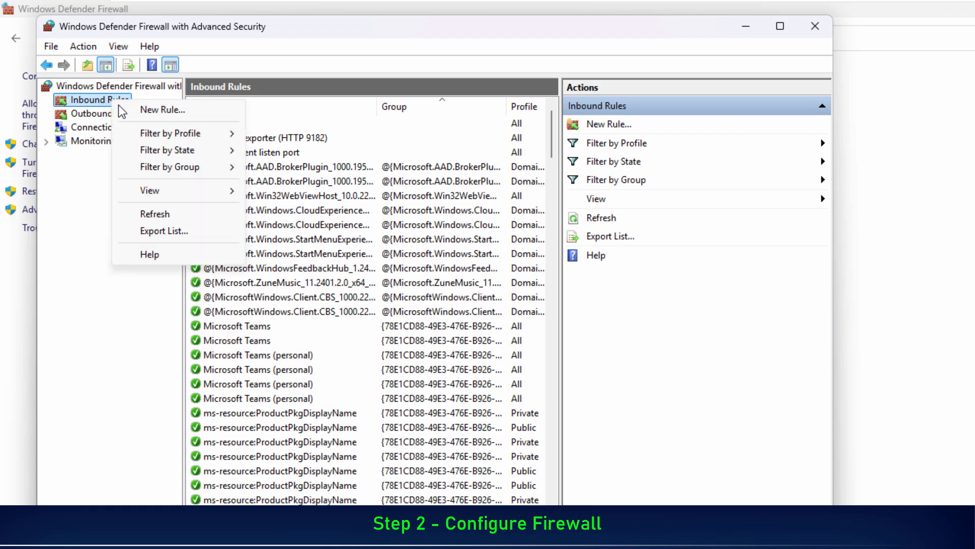
click(200, 109)
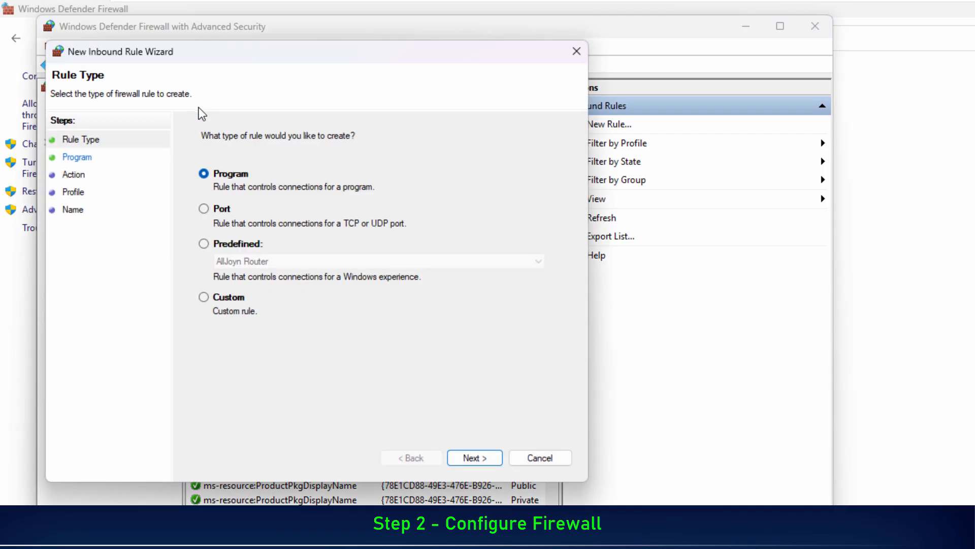
click(224, 210)
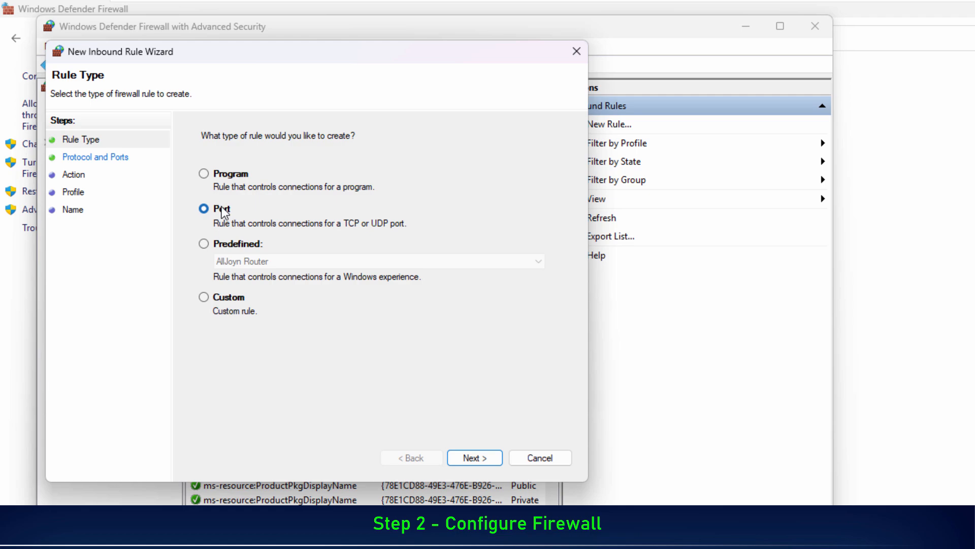
click(475, 458)
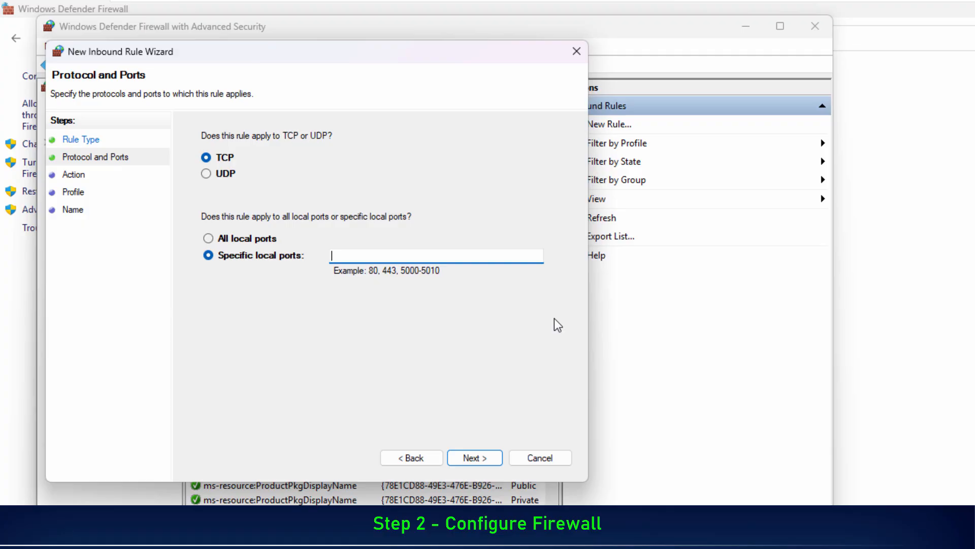
- Apply the inbound rule to specific local TCP port 2025 and allow the connection
text(2025)
click(476, 460)
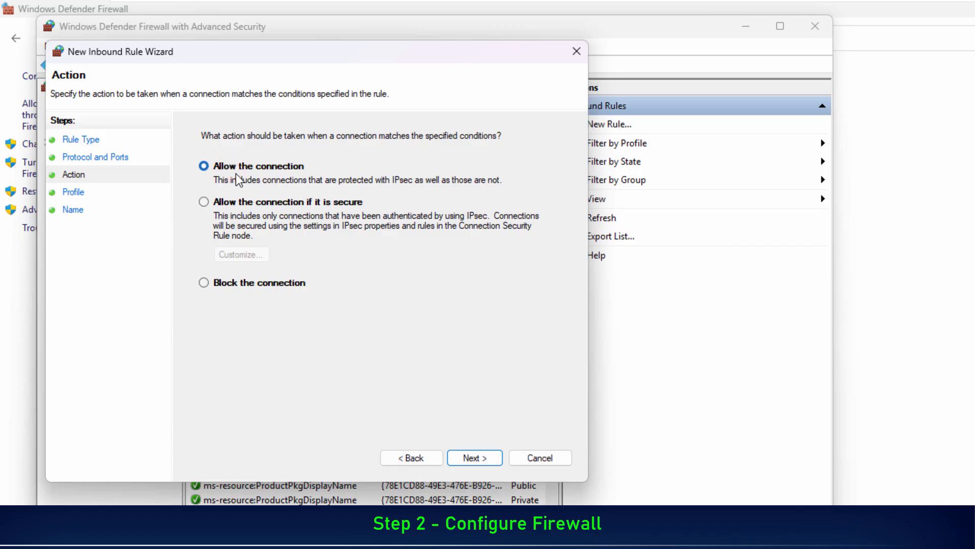
click(487, 456)
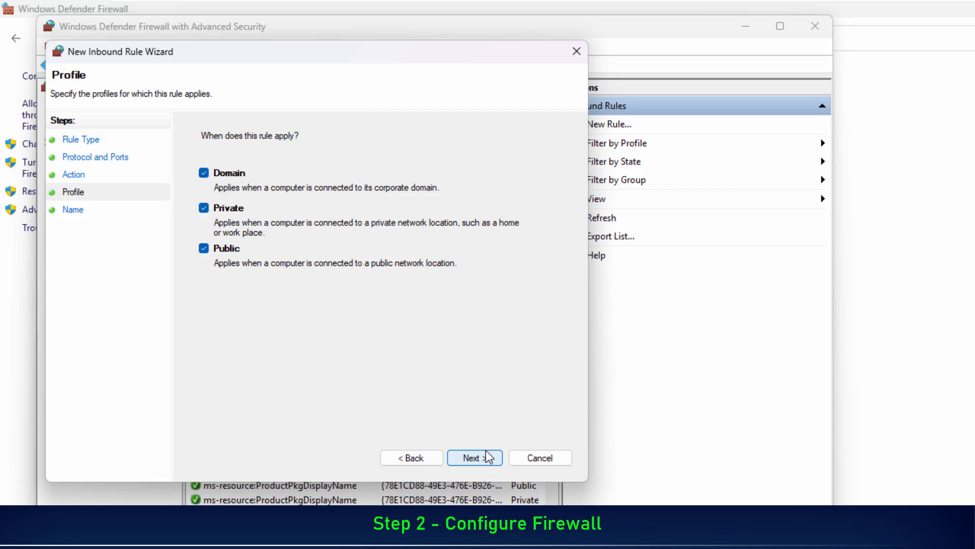
- Keep all three network profiles and create the inbound rule with Allow_New_Port_Remote_Desktop as both its name and description
click(487, 456)
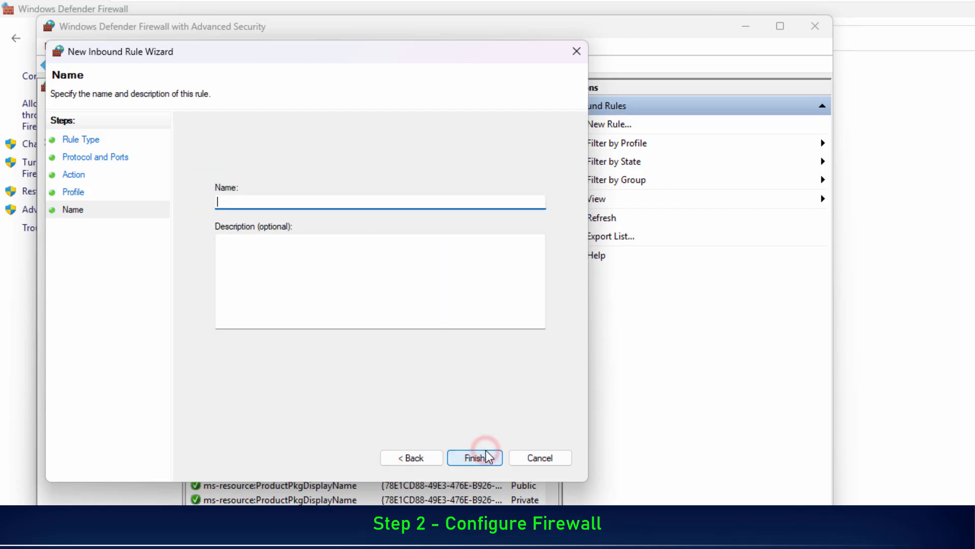
text(Allow_Ne)
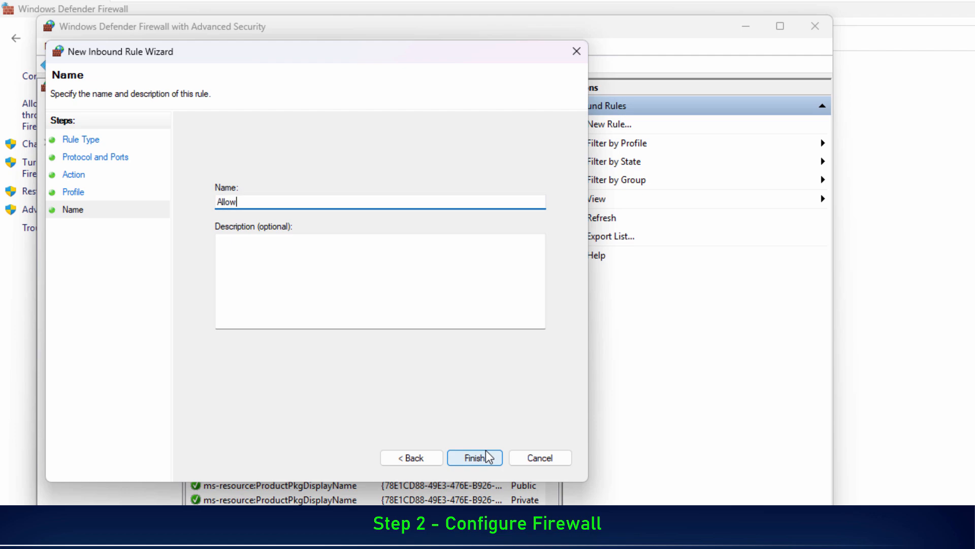
text(_Port_Remote_Desktop)
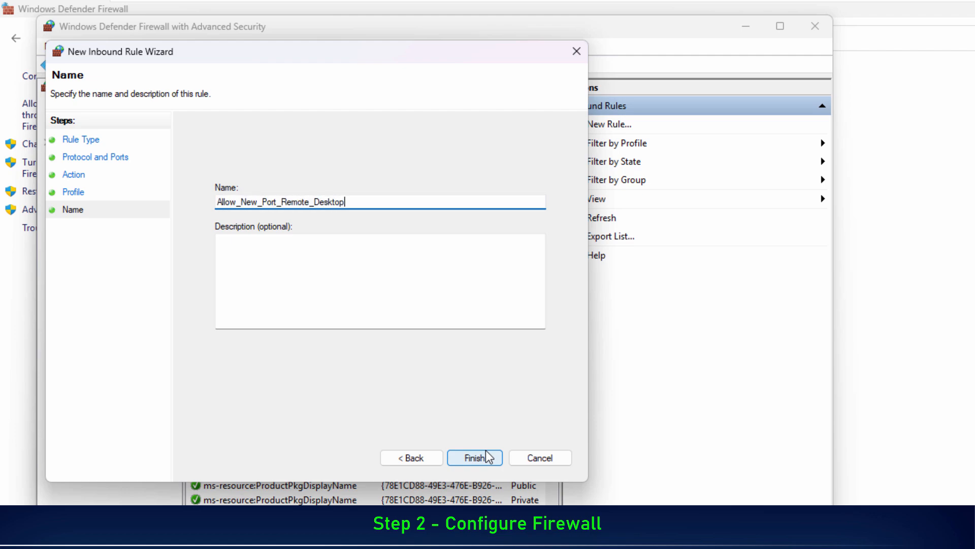
key(ctrl+a)
key(ctrl+c)
click(363, 290)
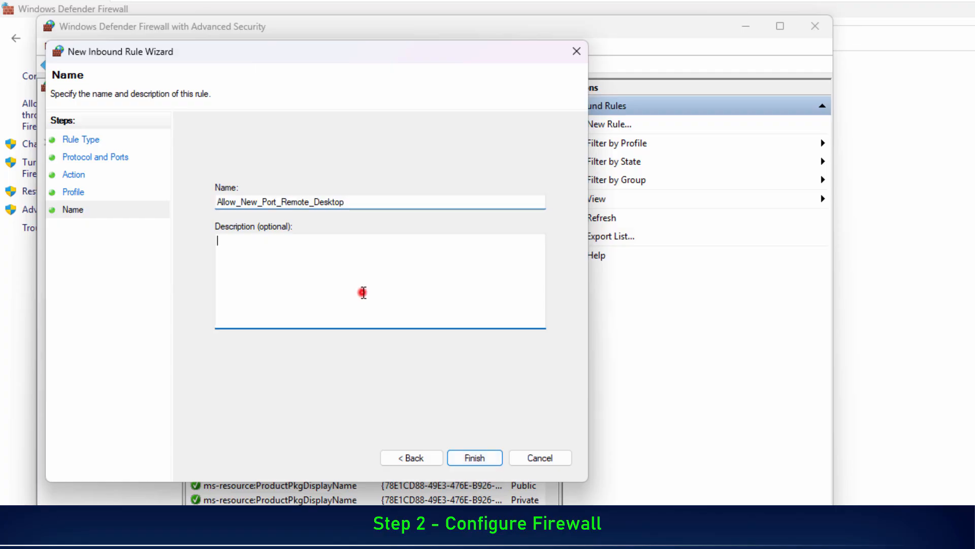
key(ctrl+v)
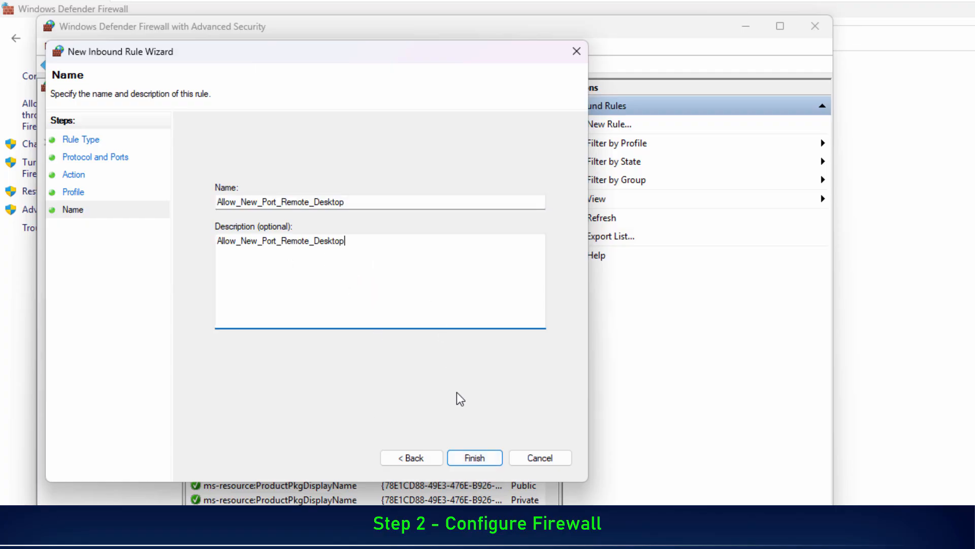
click(475, 458)
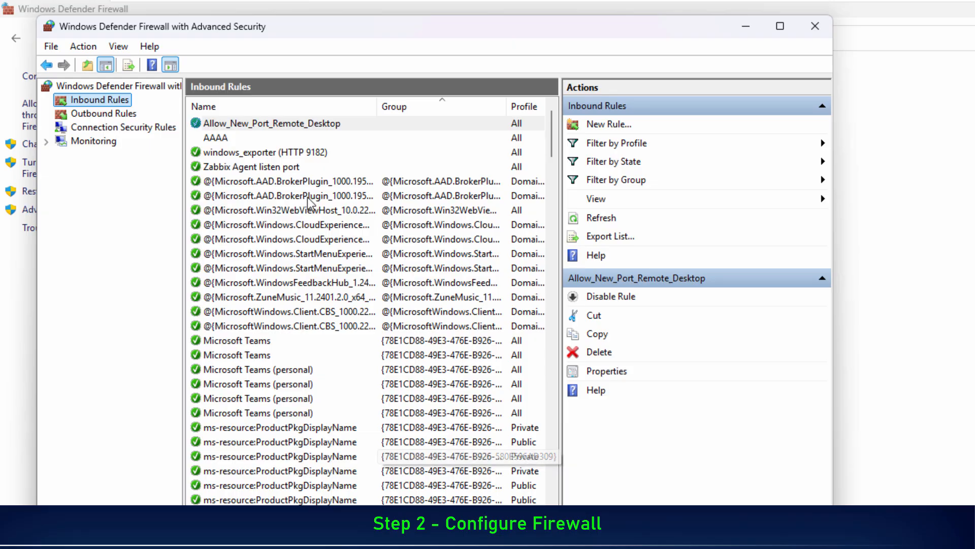
- Select the Allow_New_Port_Remote_Desktop rule in the inbound list, and close both firewall windows
click(300, 125)
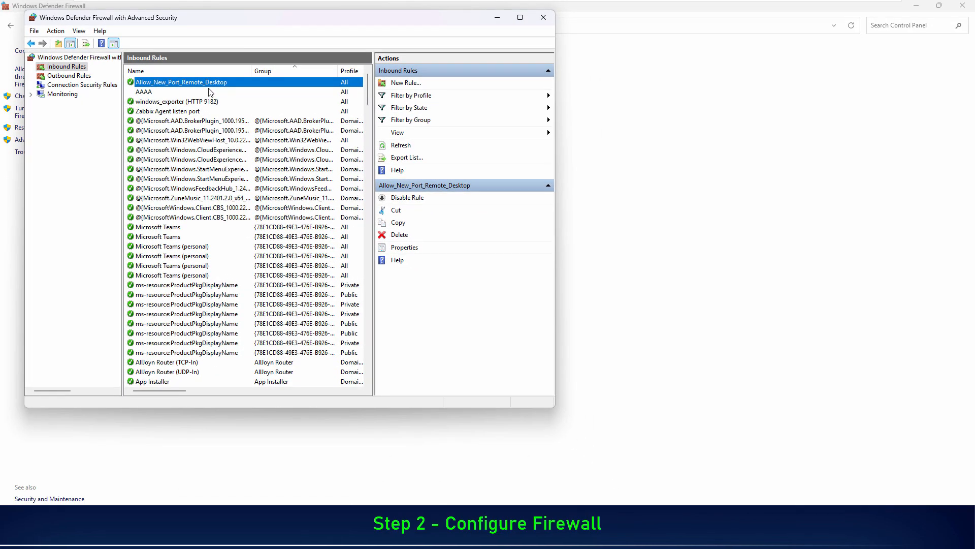
click(541, 21)
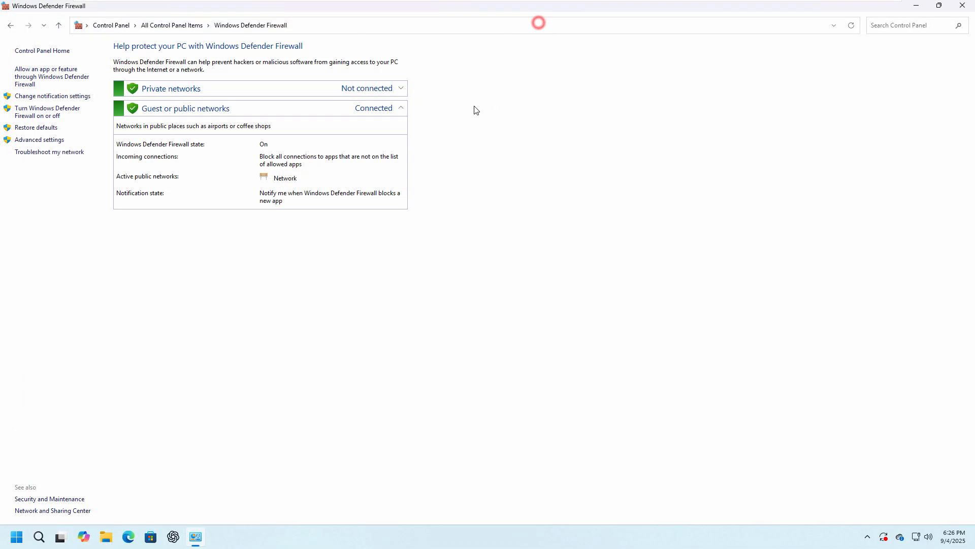
click(962, 6)
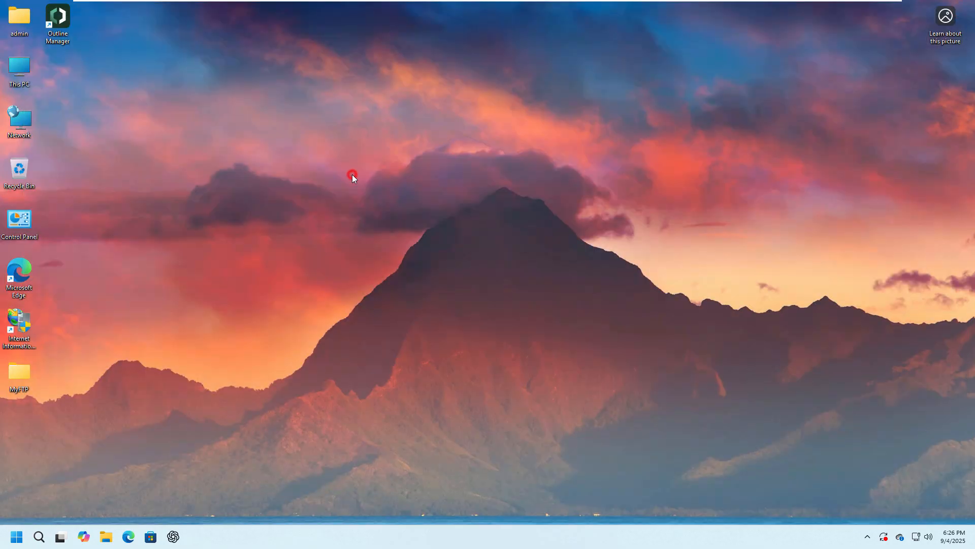
- Restart the computer without installing the pending updates
click(16, 537)
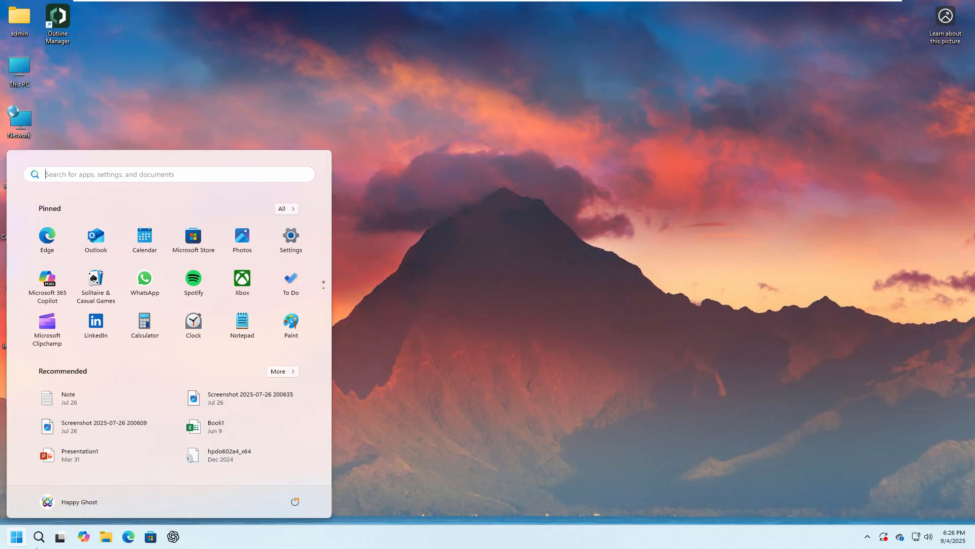
click(301, 502)
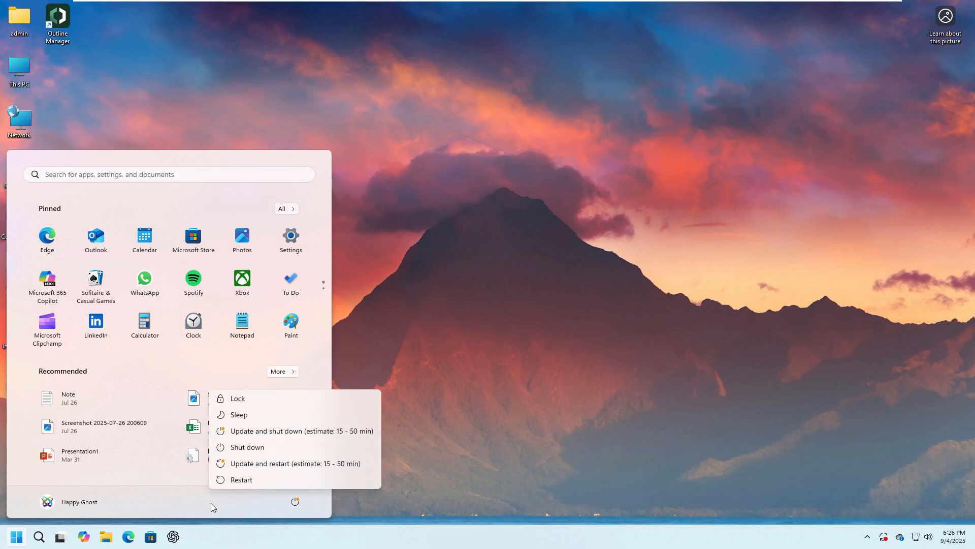
click(287, 484)
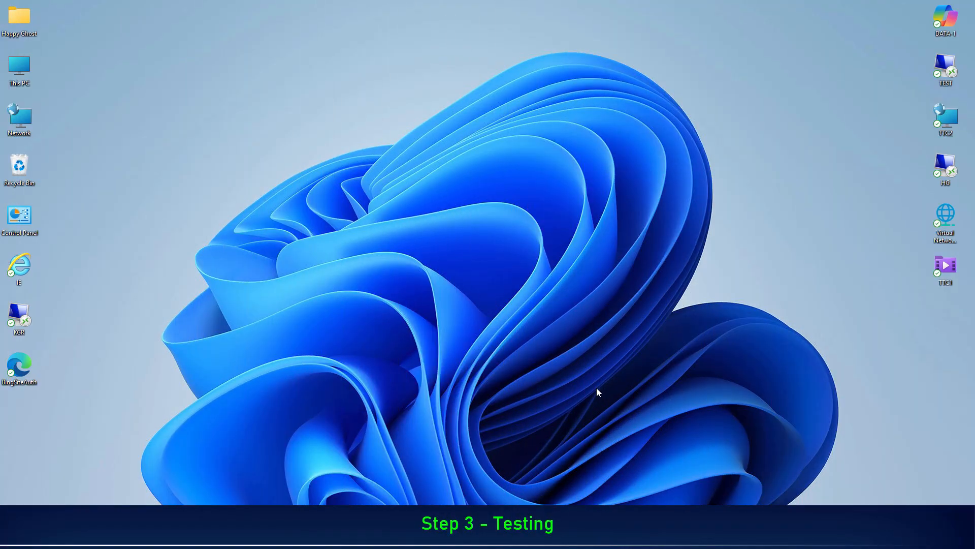
- Open Remote Desktop Connection on the client computer and connect to 192.168.1.172:2025
key(super+r)
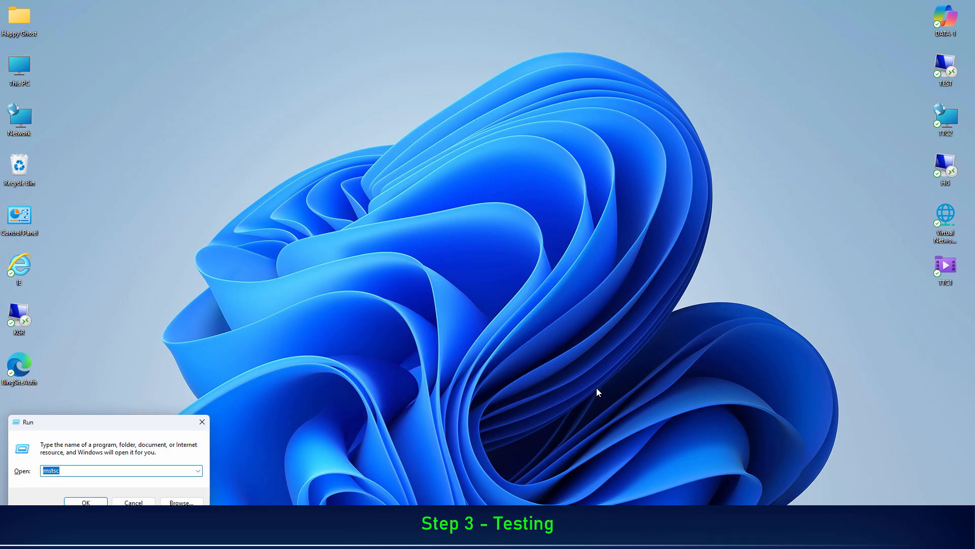
key(Return)
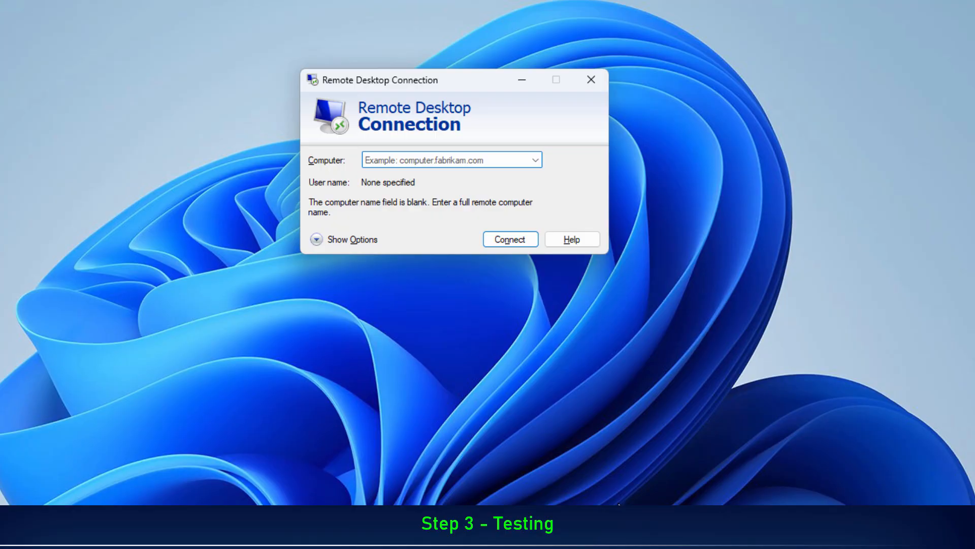
text(192.16)
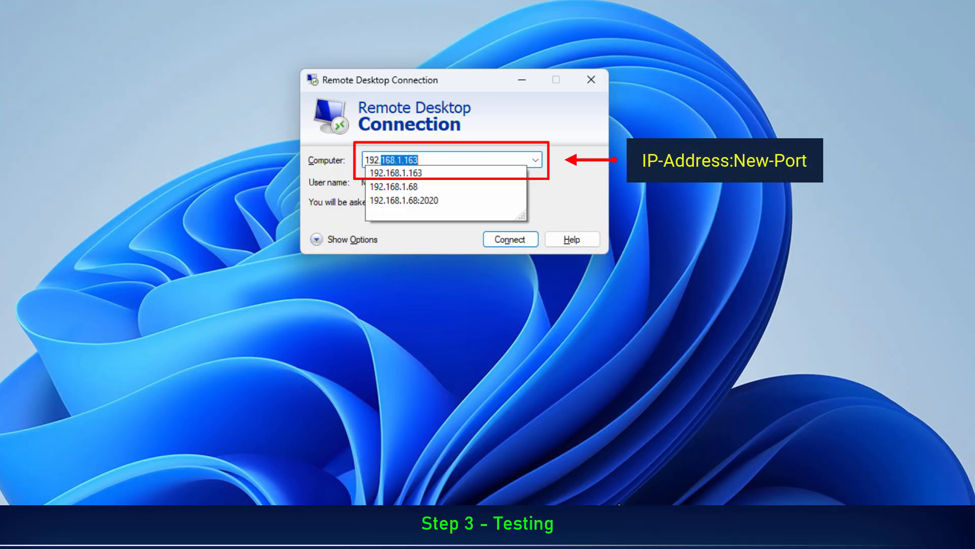
text(8.1.17)
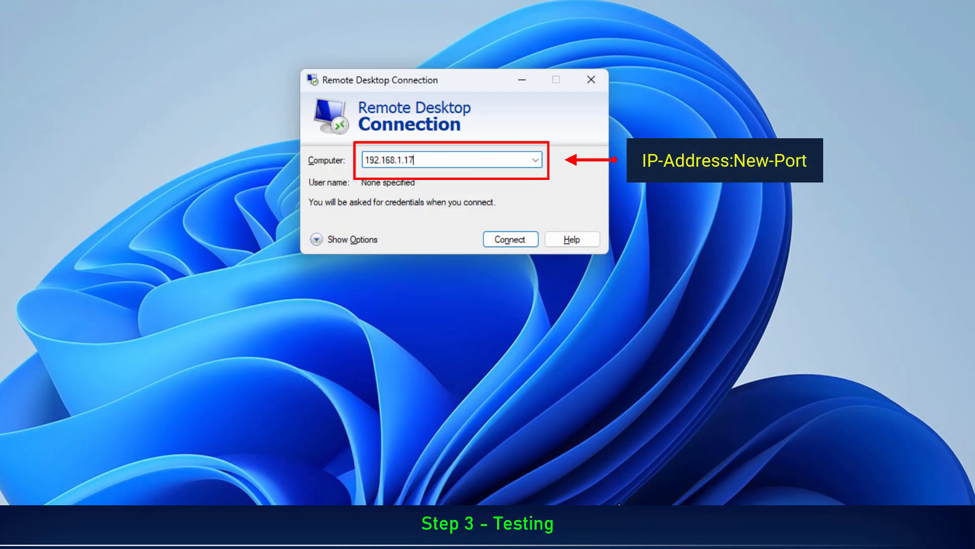
text(2:)
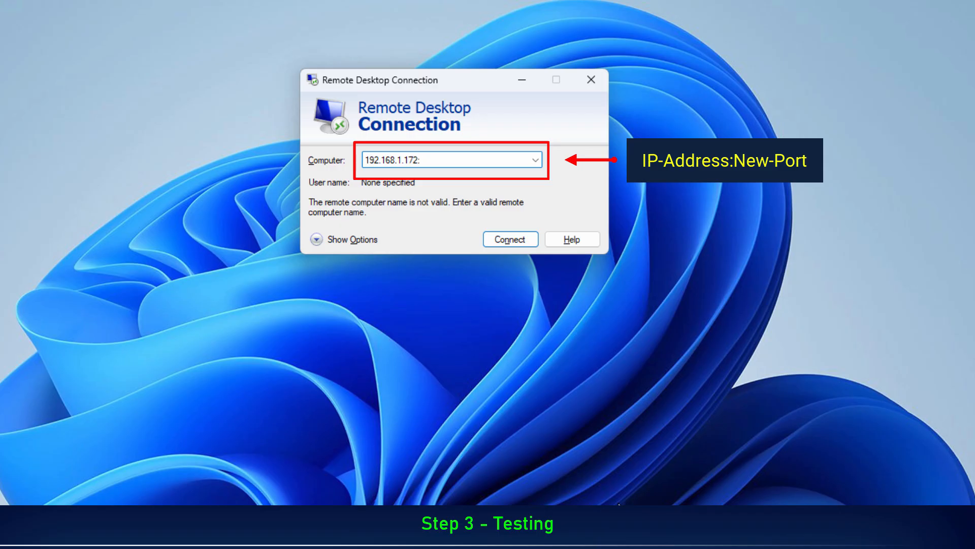
text(2025)
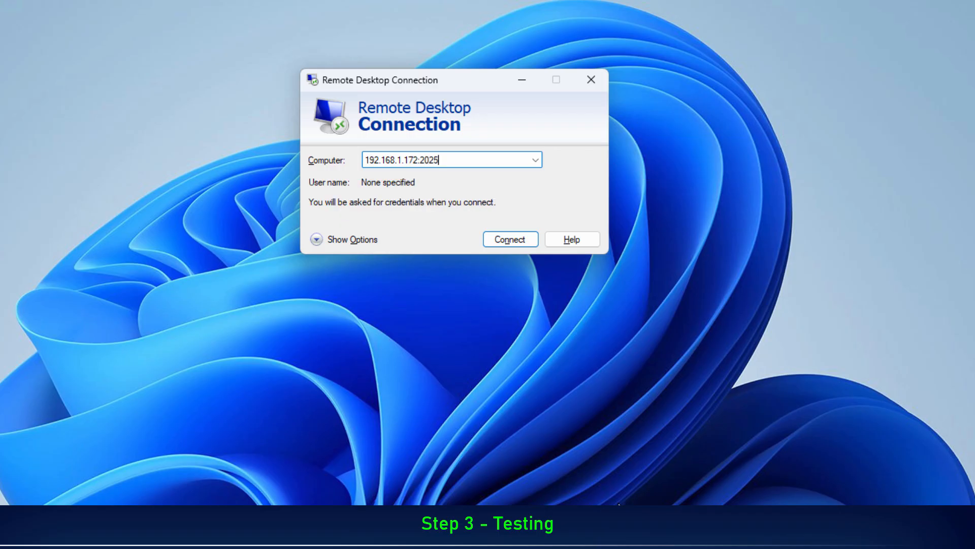
click(509, 236)
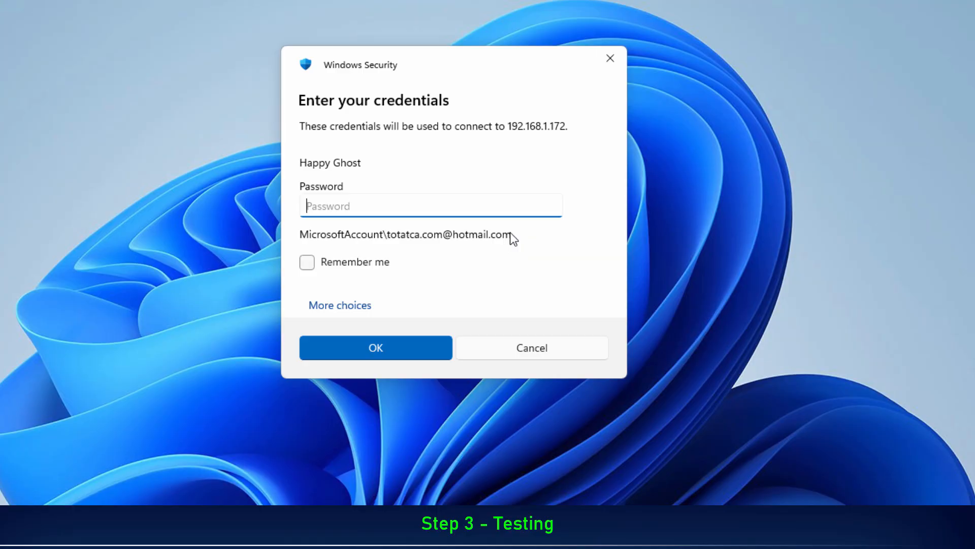
- Sign in with a different account, using user name admin and the account password, and accept the remote computer's untrusted certificate
click(356, 300)
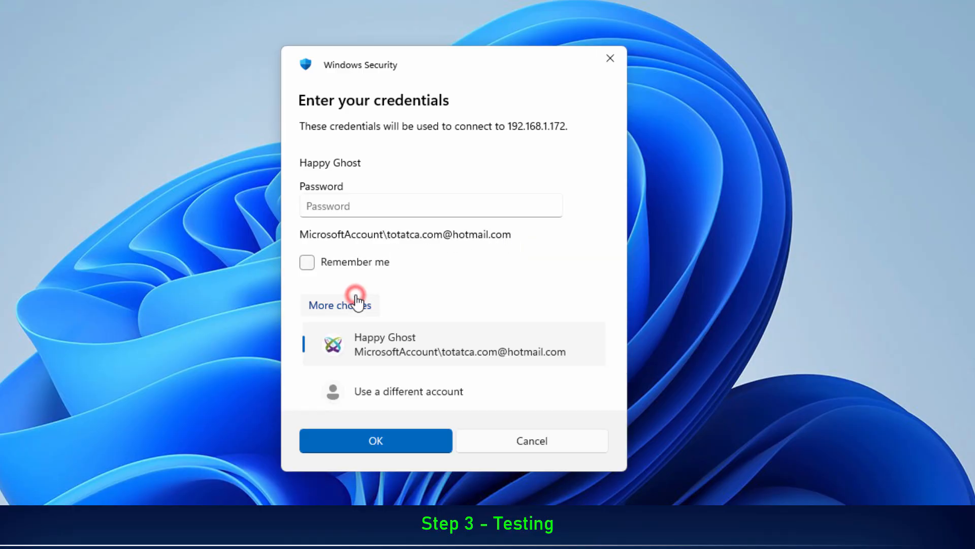
click(408, 373)
text(admin)
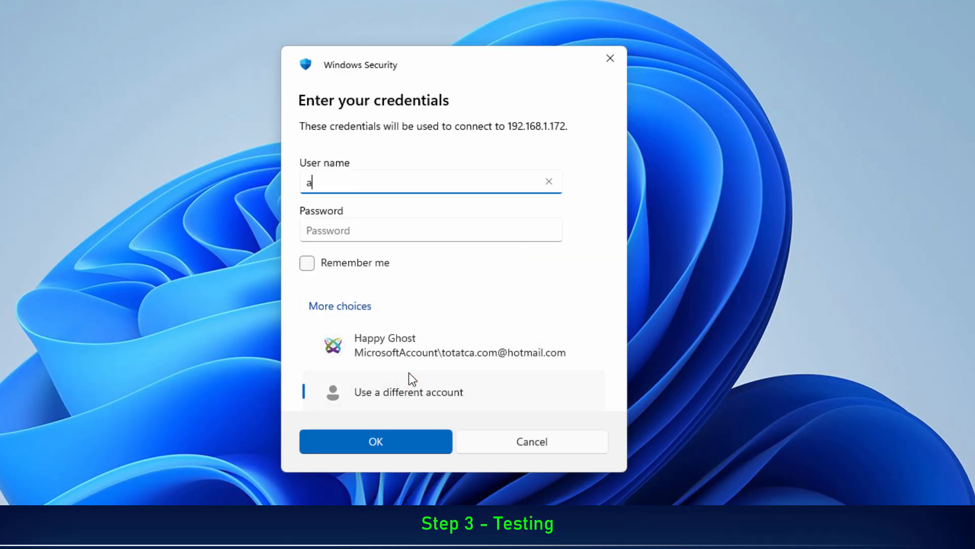
key(Tab)
text(•••••)
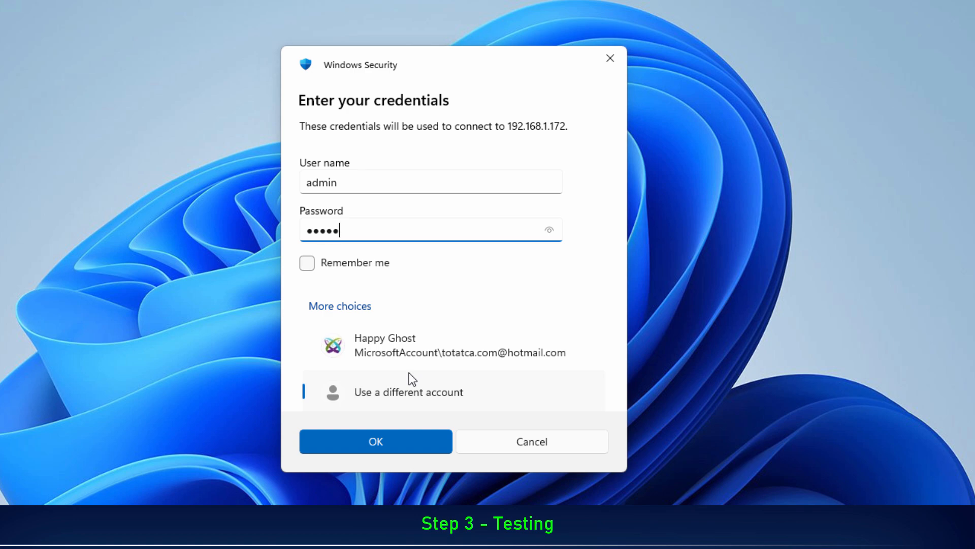
key(Return)
key(shift+Tab)
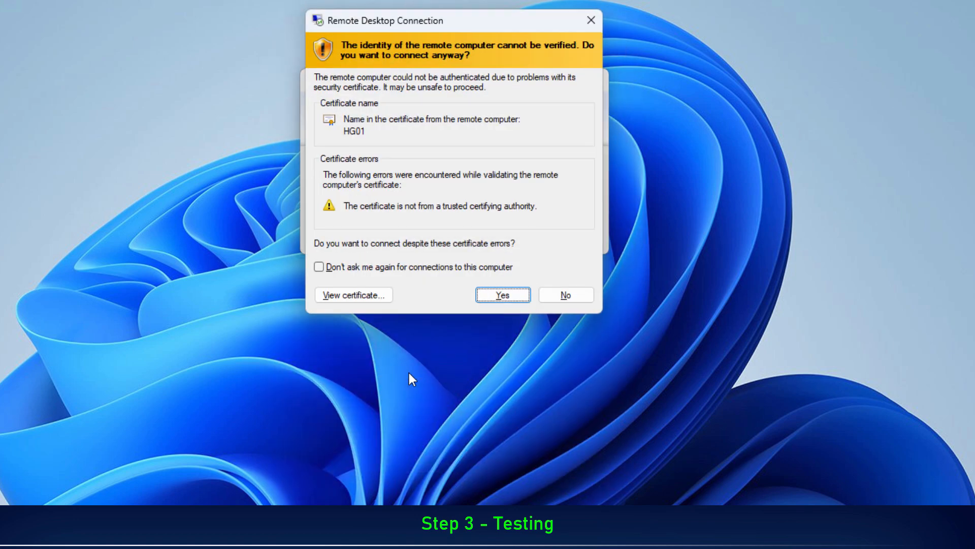
key(Return)
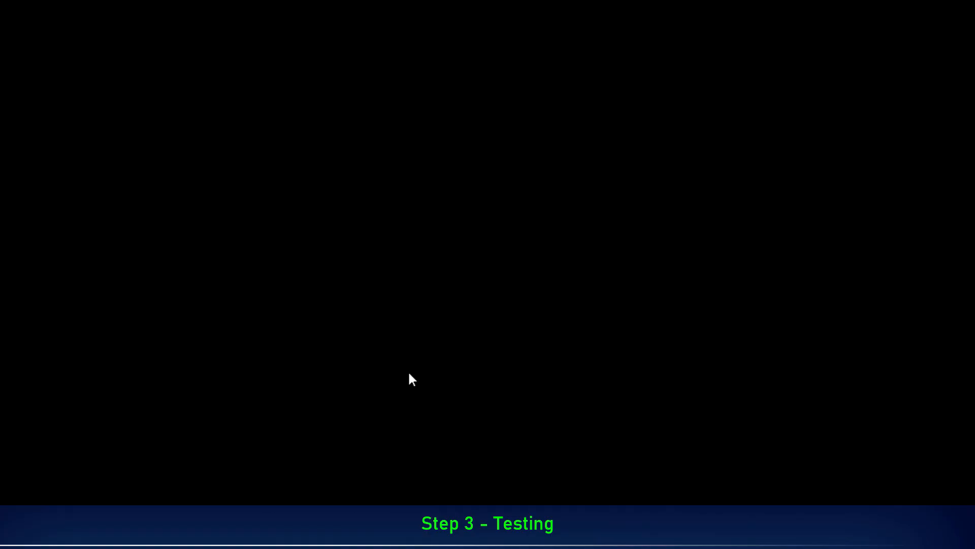